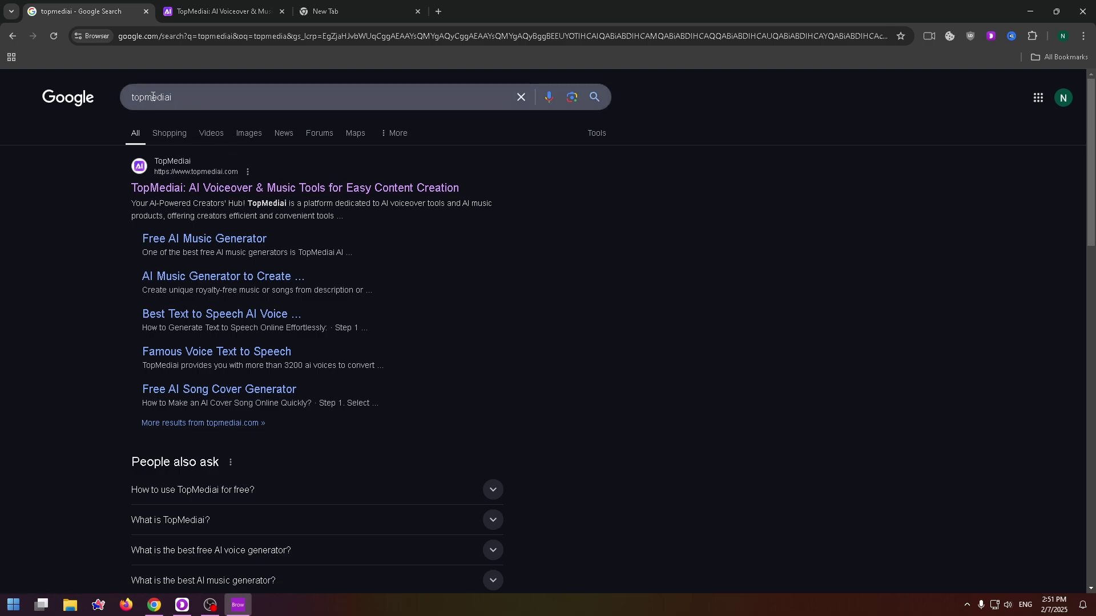
Step: Open the official TopMediai site from the Google results for topmediai
click(210, 188)
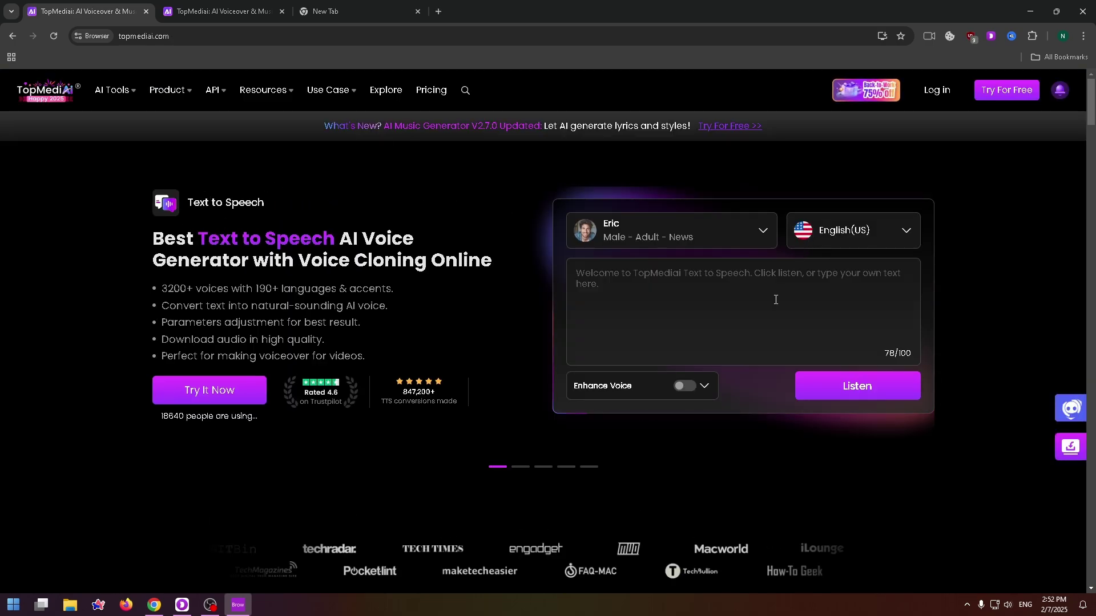
Step: Launch the free TopMediai web app in a new tab via Try For Free
click(1006, 90)
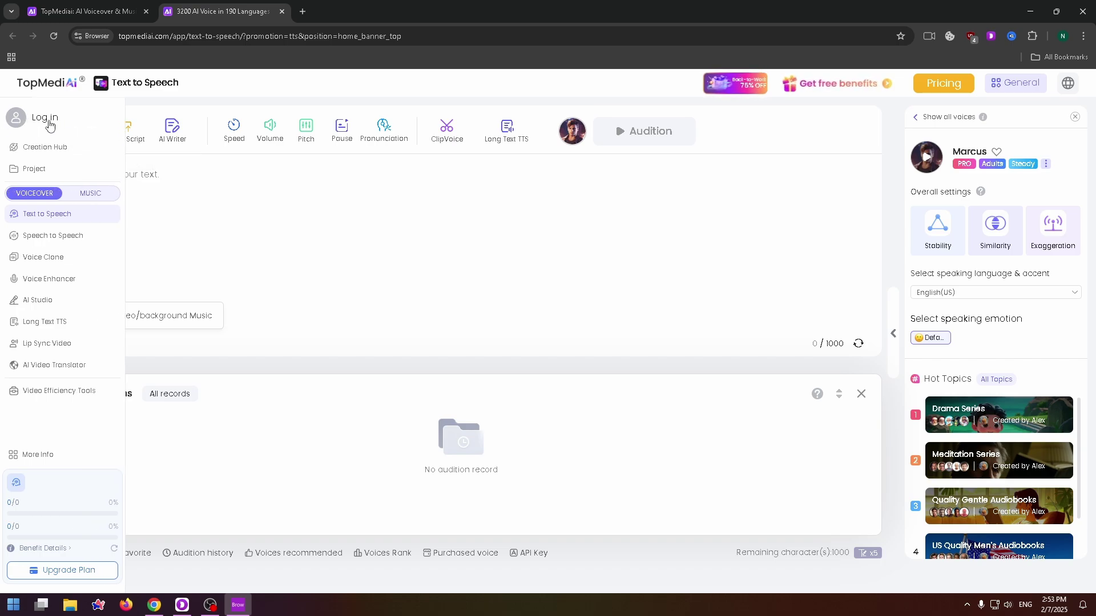
Step: Register a new TopMediai account with email and password, then complete email verification
click(43, 117)
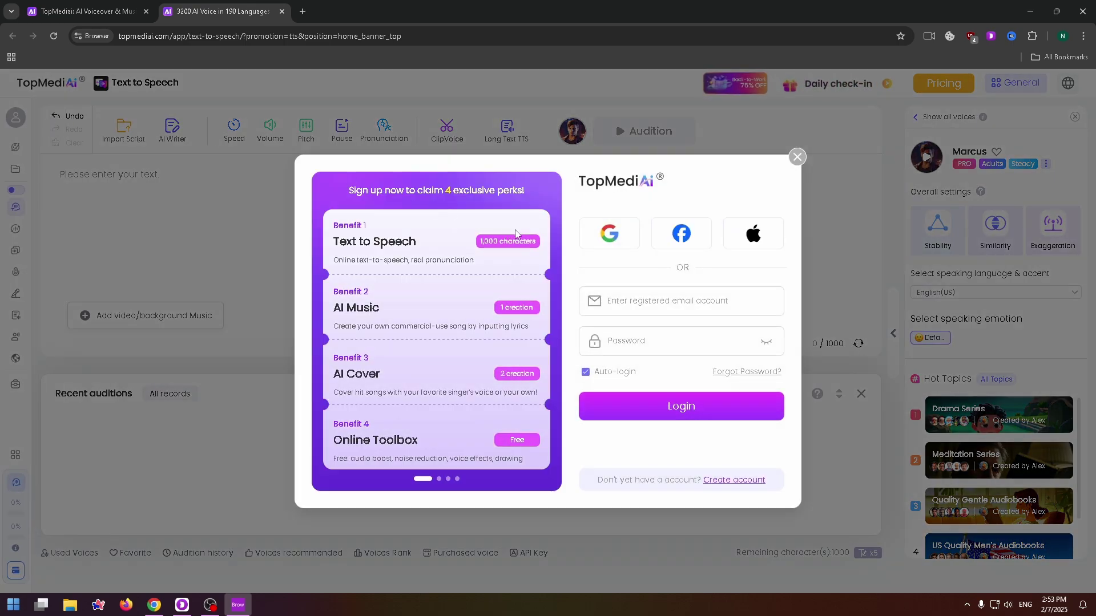
click(674, 298)
click(734, 480)
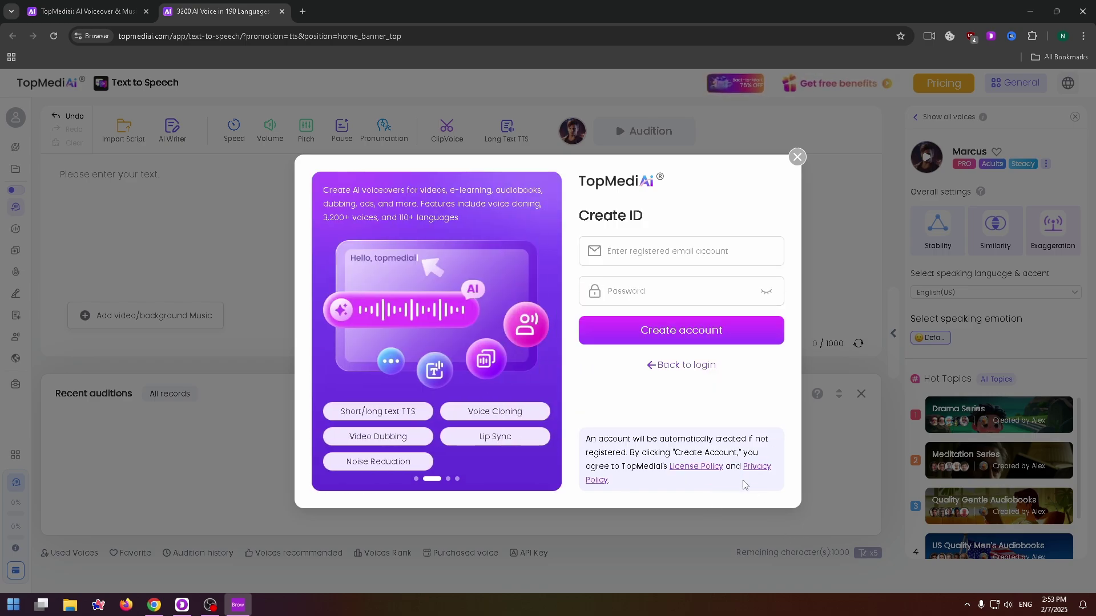
click(671, 253)
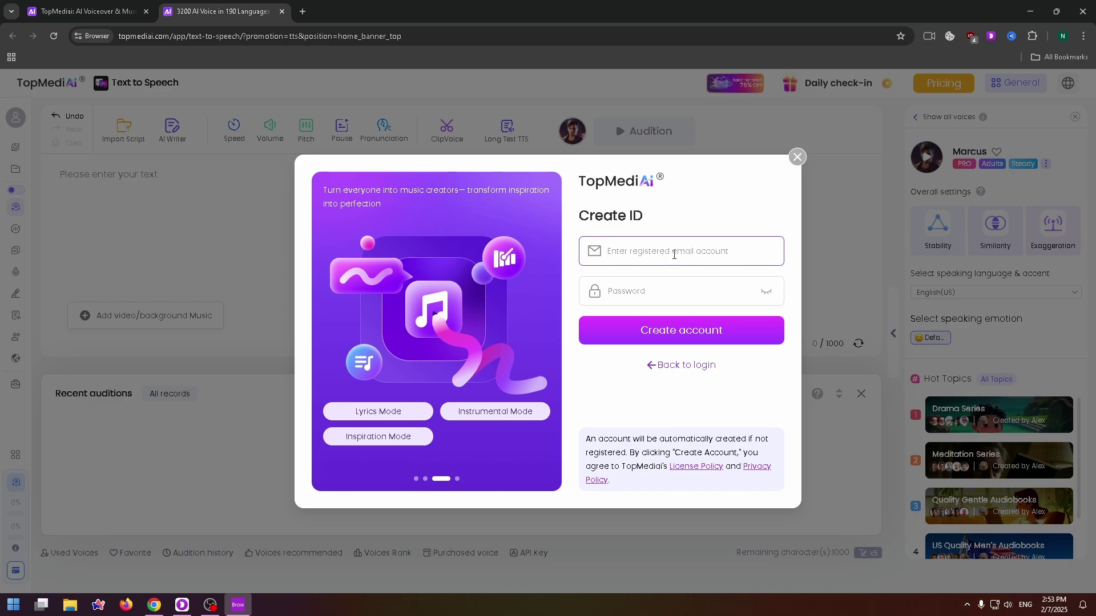
click(615, 291)
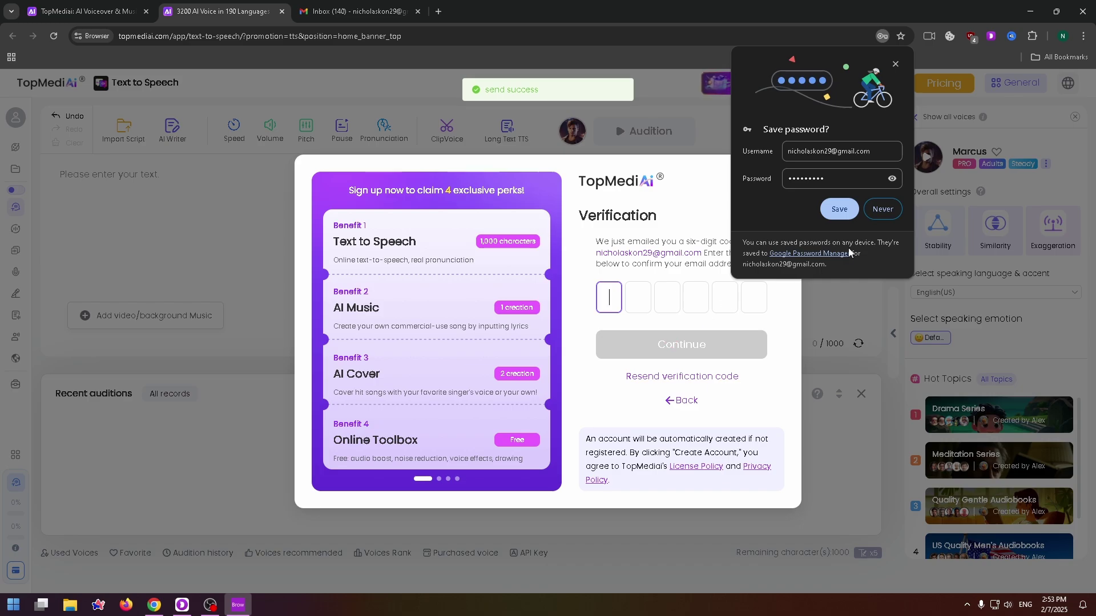
click(841, 209)
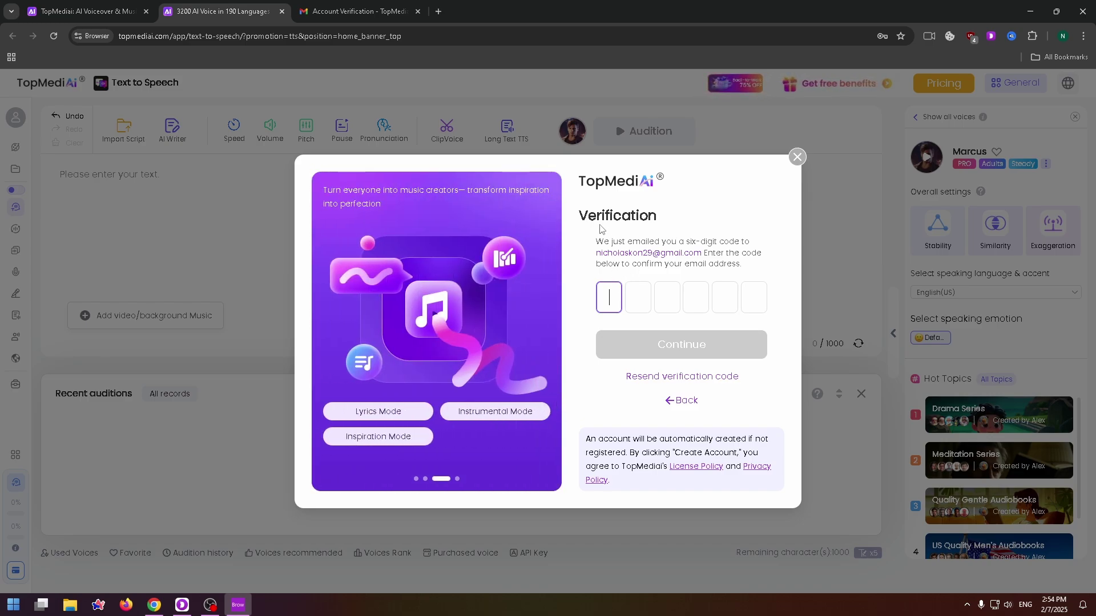
drag(579, 216, 658, 216)
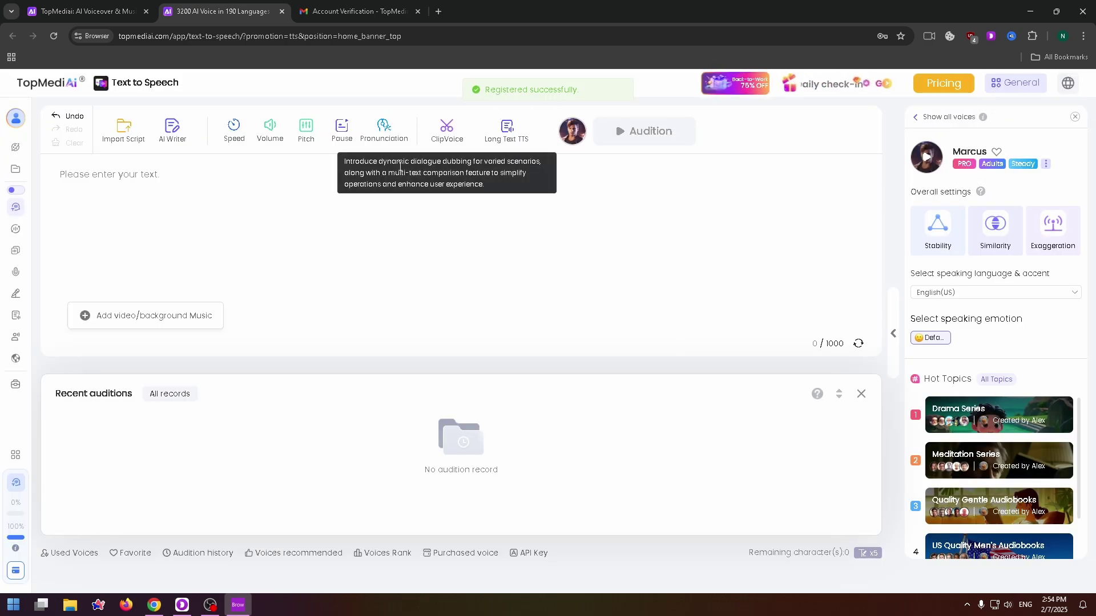
Step: Expand the navigation panel, check the account options, and reveal the music tools list
click(16, 118)
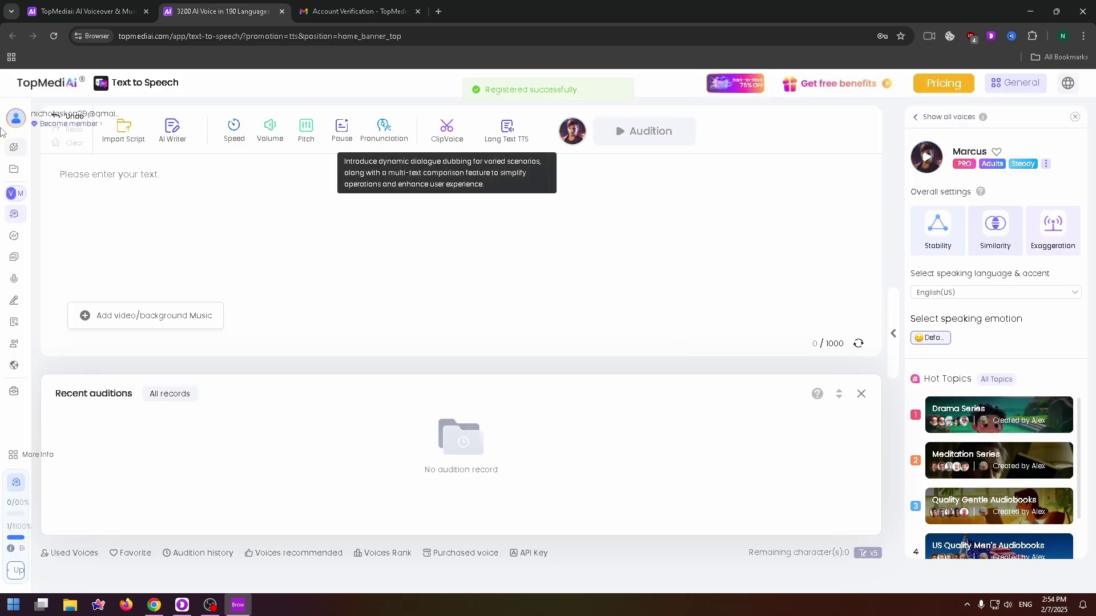
click(26, 103)
click(27, 103)
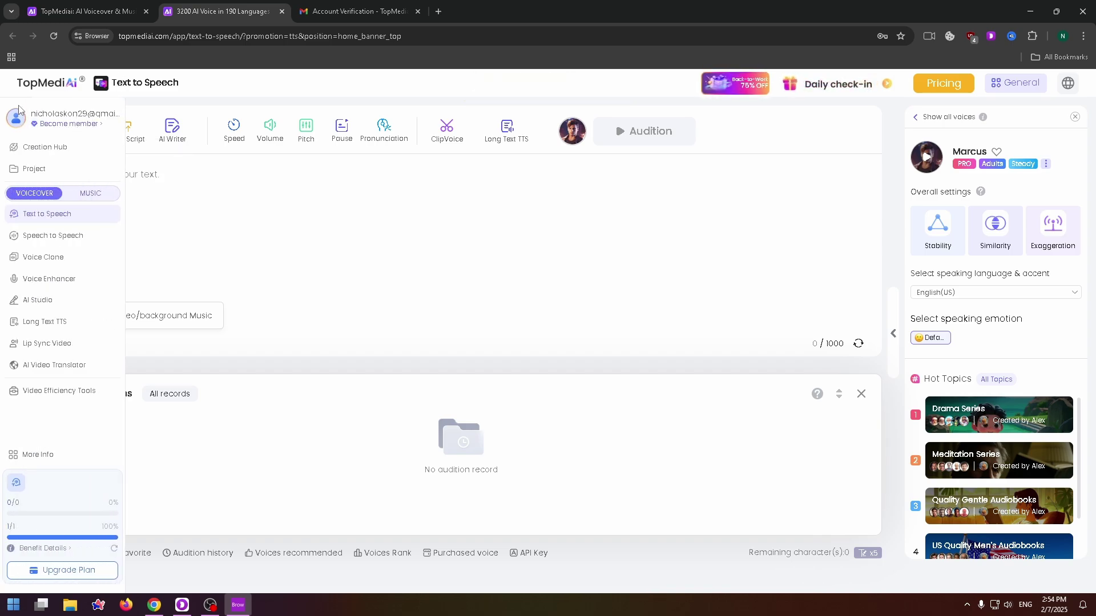
click(48, 123)
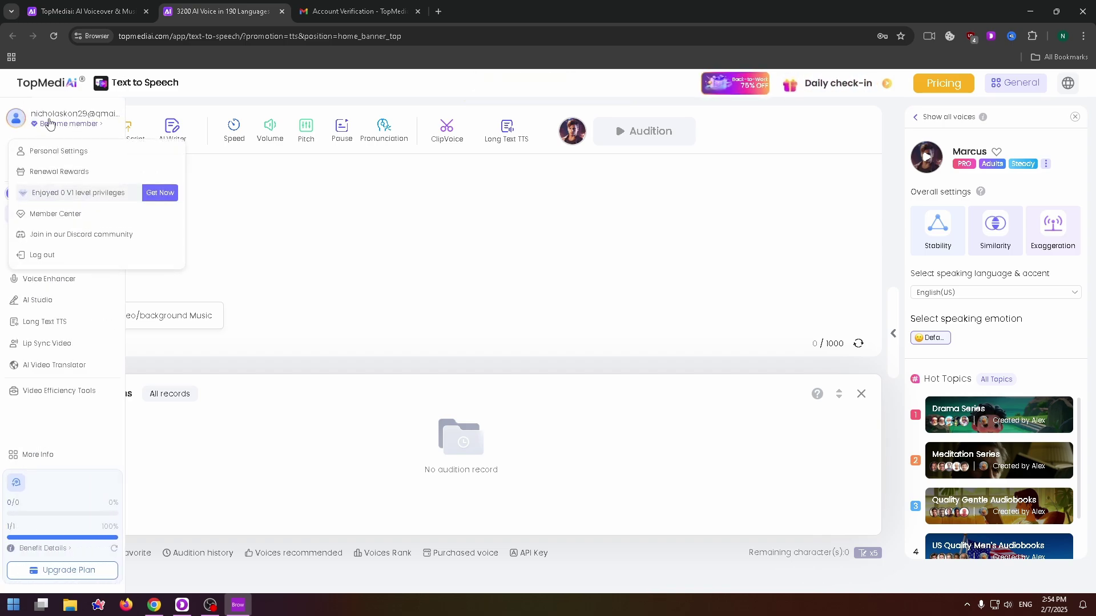
click(51, 123)
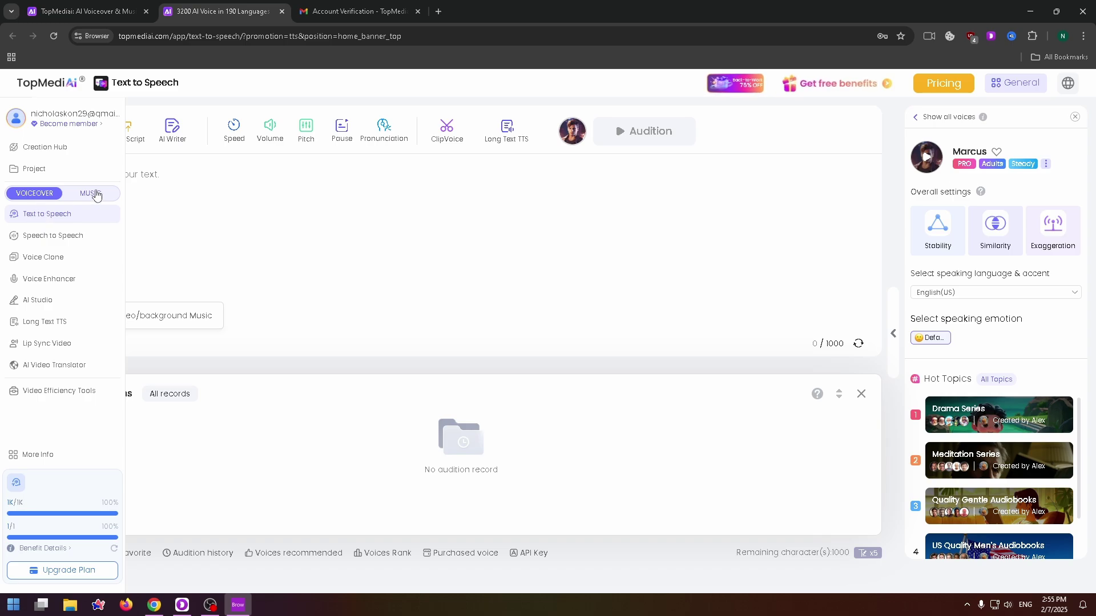
click(92, 193)
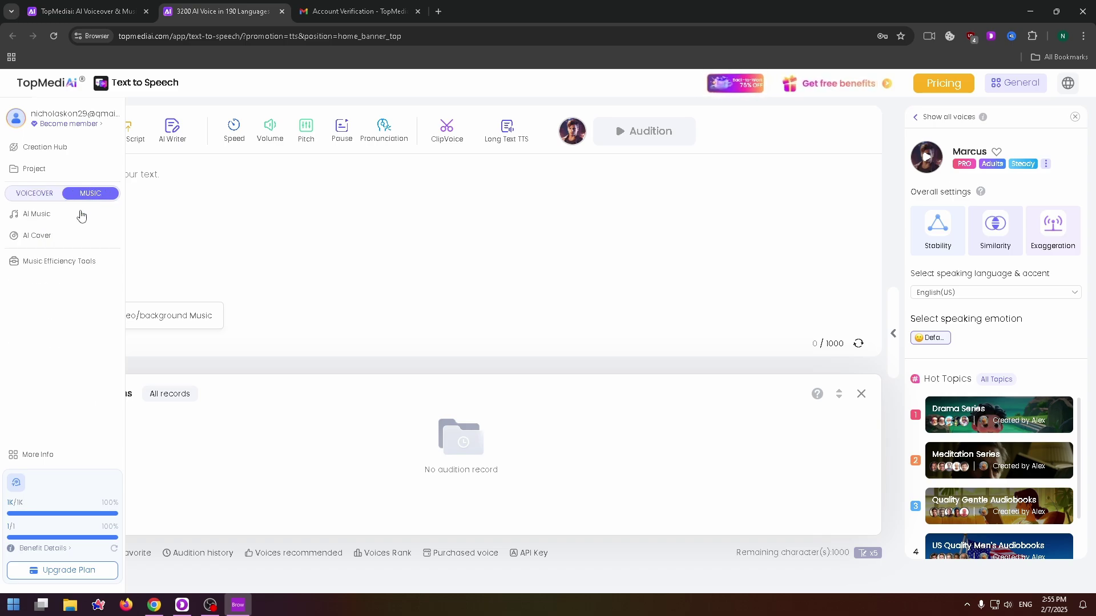
Step: Go to the AI Music Generator and place the cursor in the empty Lyrics box
click(40, 215)
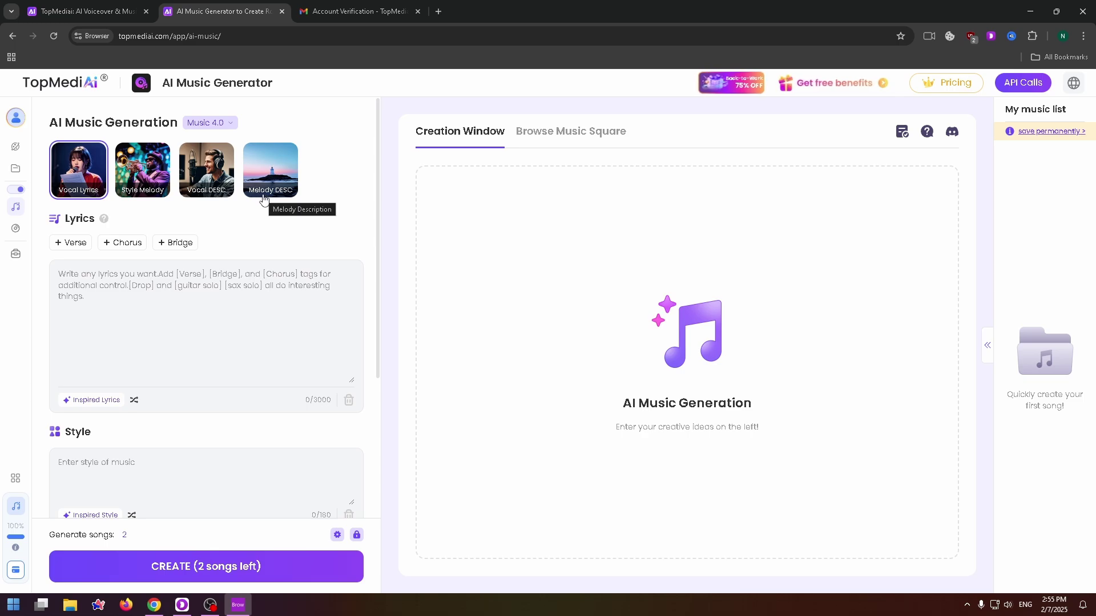
click(112, 289)
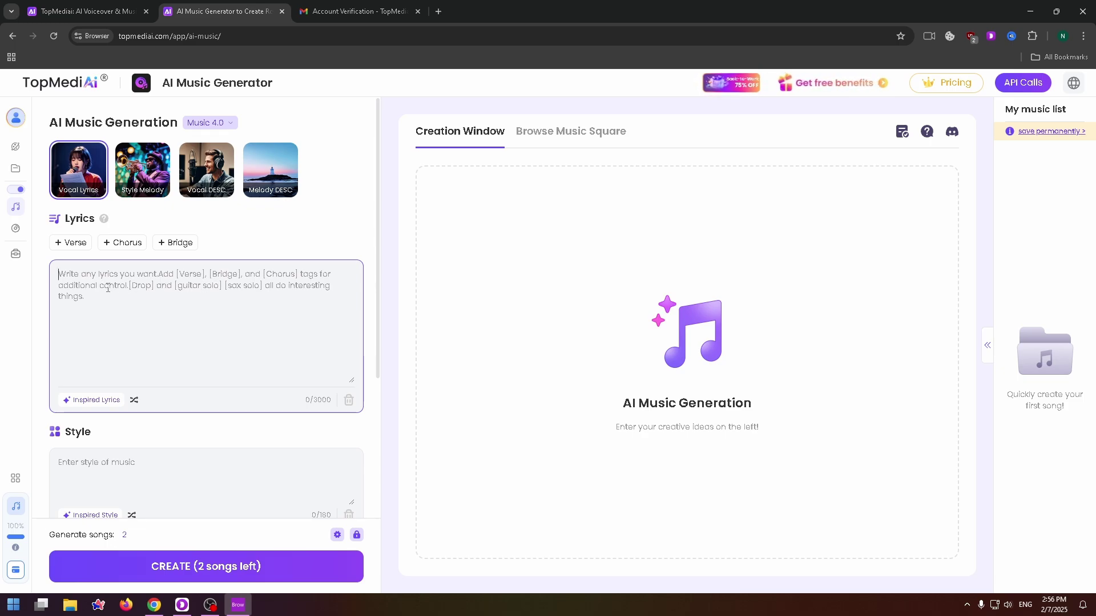
text(Calm jazz music)
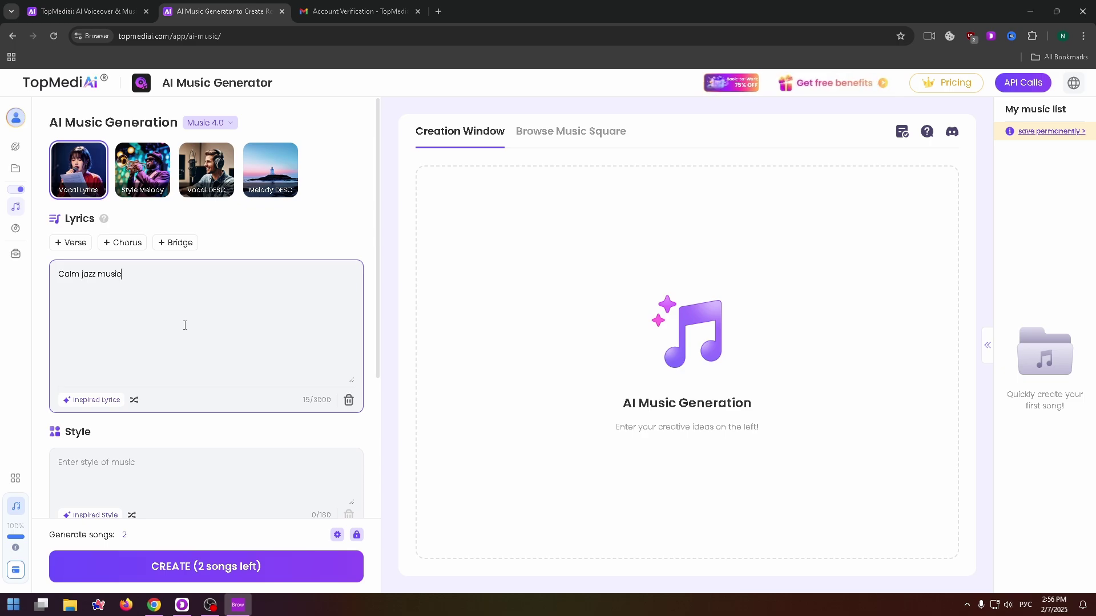
scroll(219, 273, down, 2)
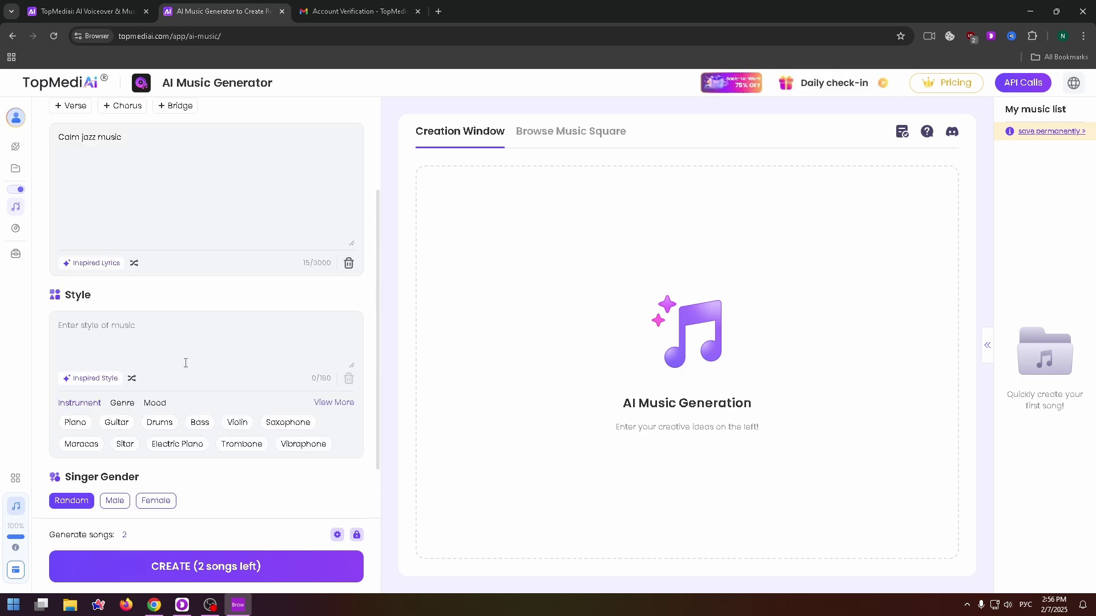
Step: Generate a song titled 'Calm jazz' in Saxophone style with a male voice
click(159, 329)
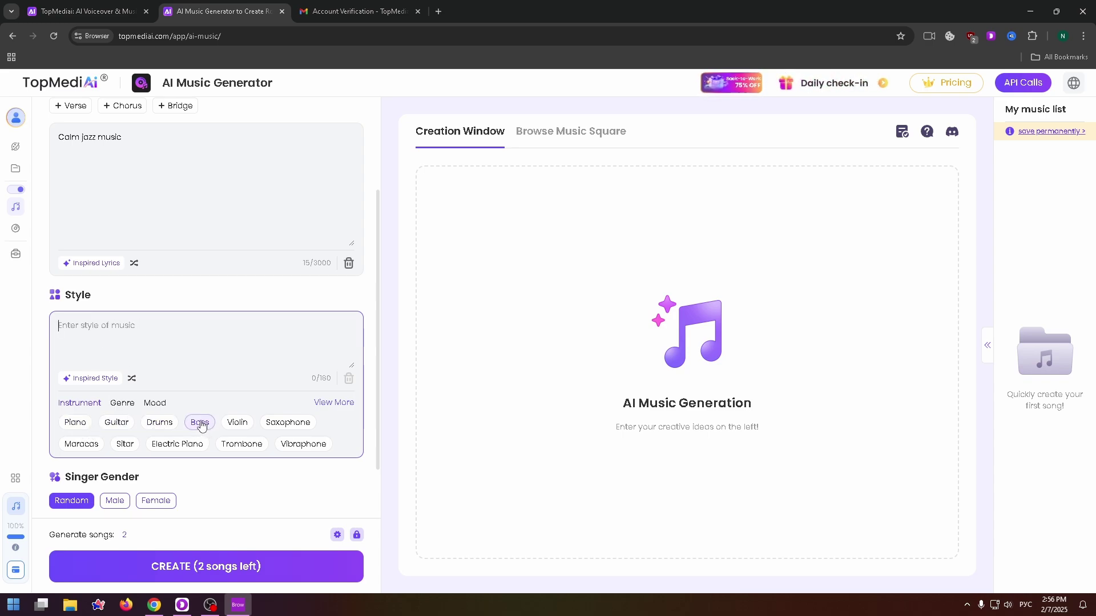
mouse_move(288, 422)
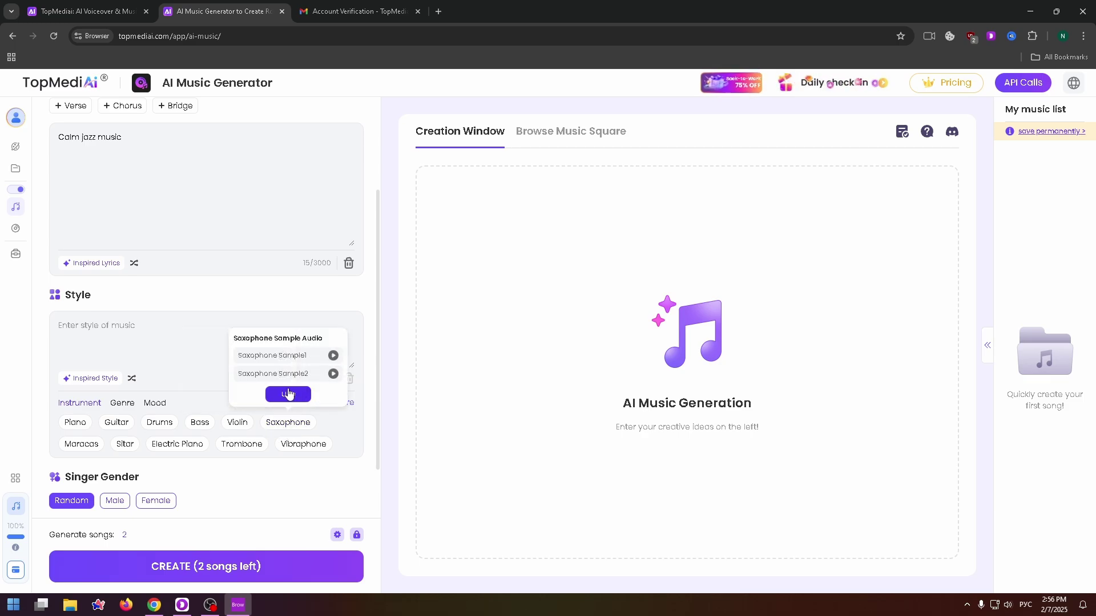
click(289, 395)
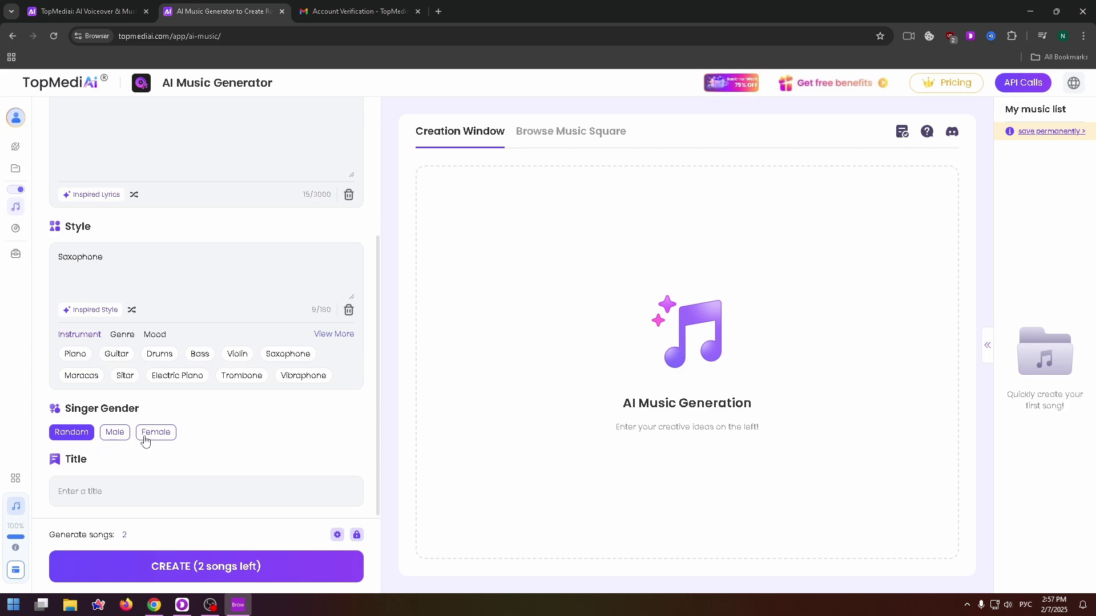
click(114, 432)
text(Calm jazz)
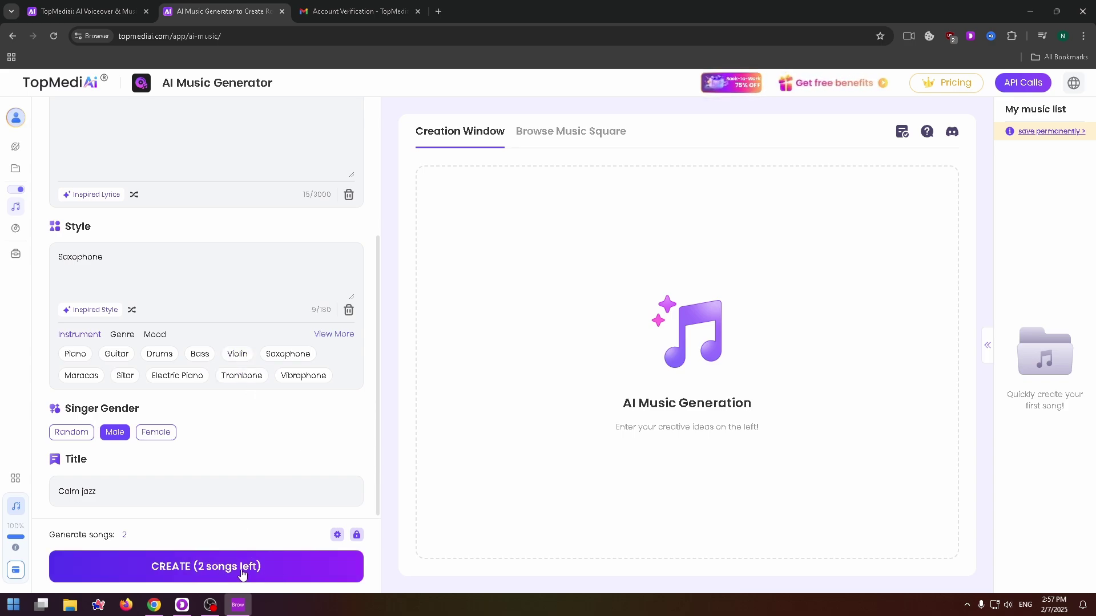
click(130, 563)
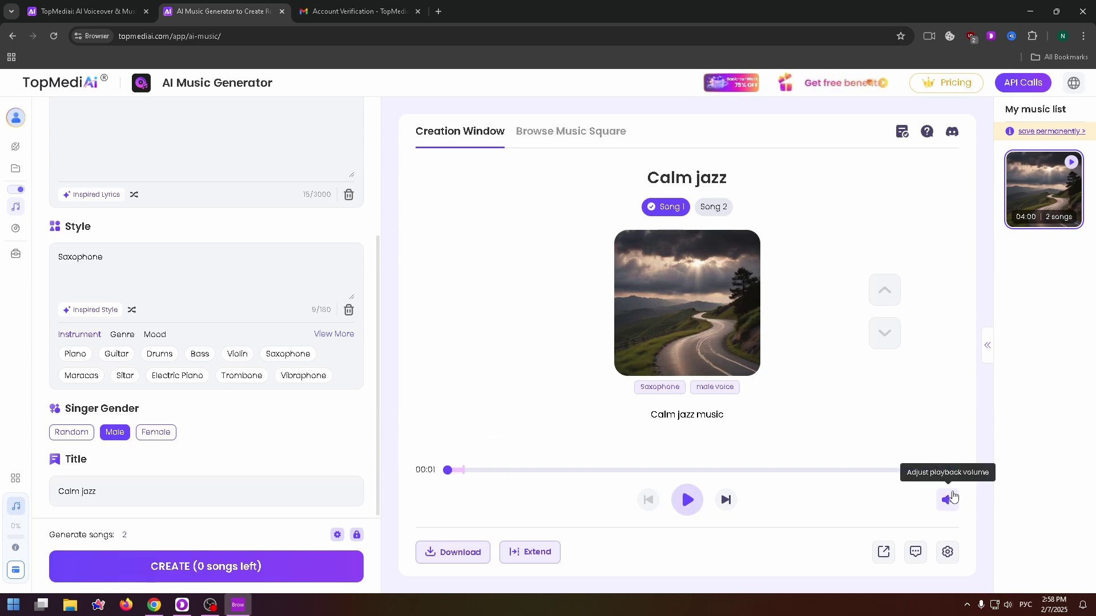
Step: Lower the playback volume to 3, then play and pause the Calm jazz song
click(947, 500)
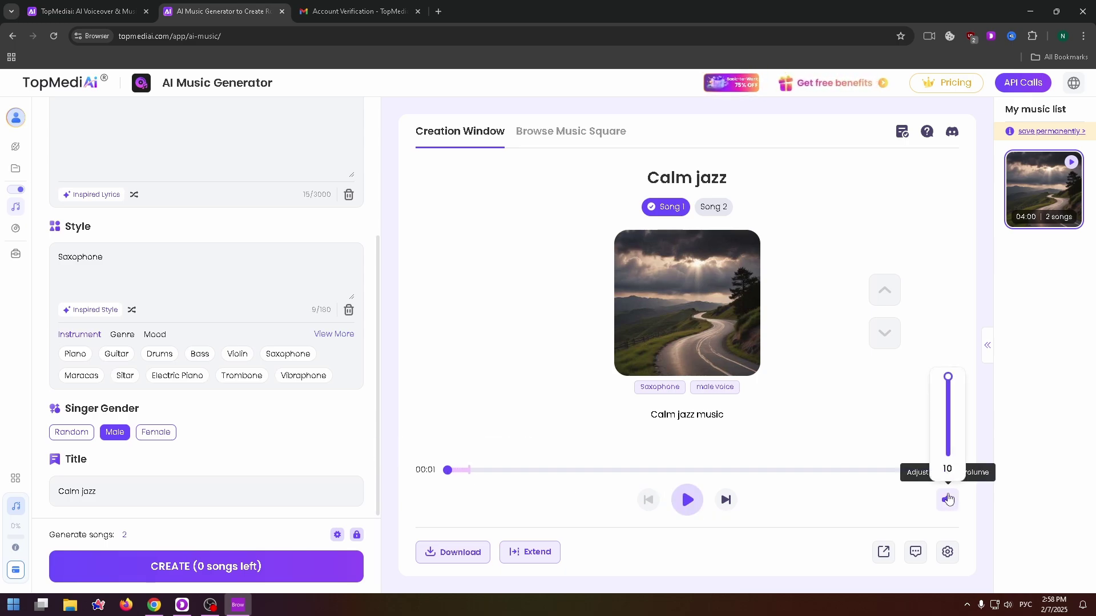
drag(947, 377, 947, 432)
click(687, 500)
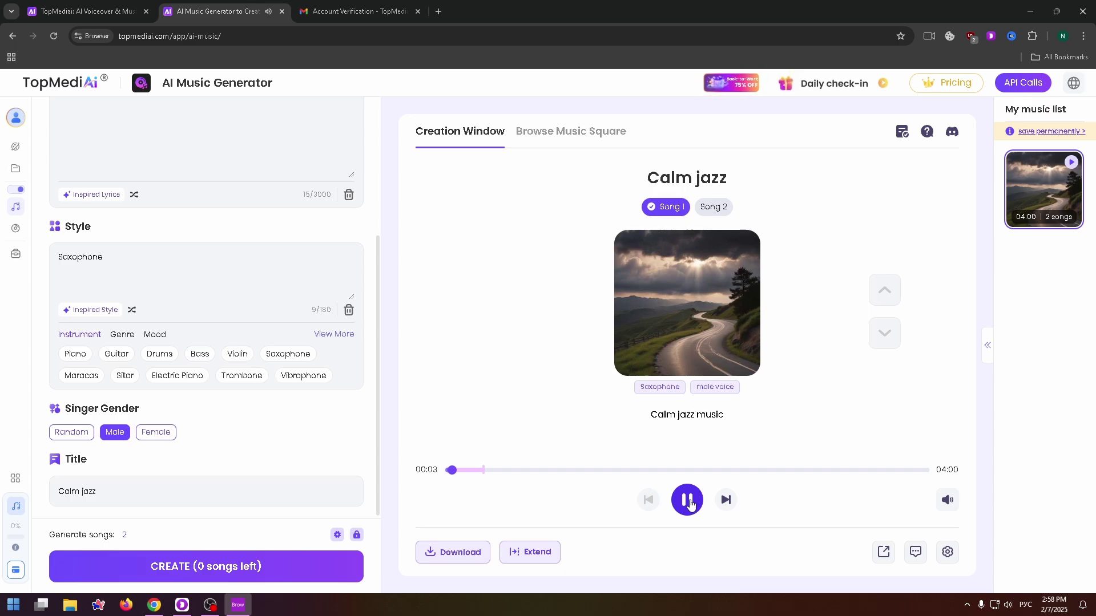
click(691, 505)
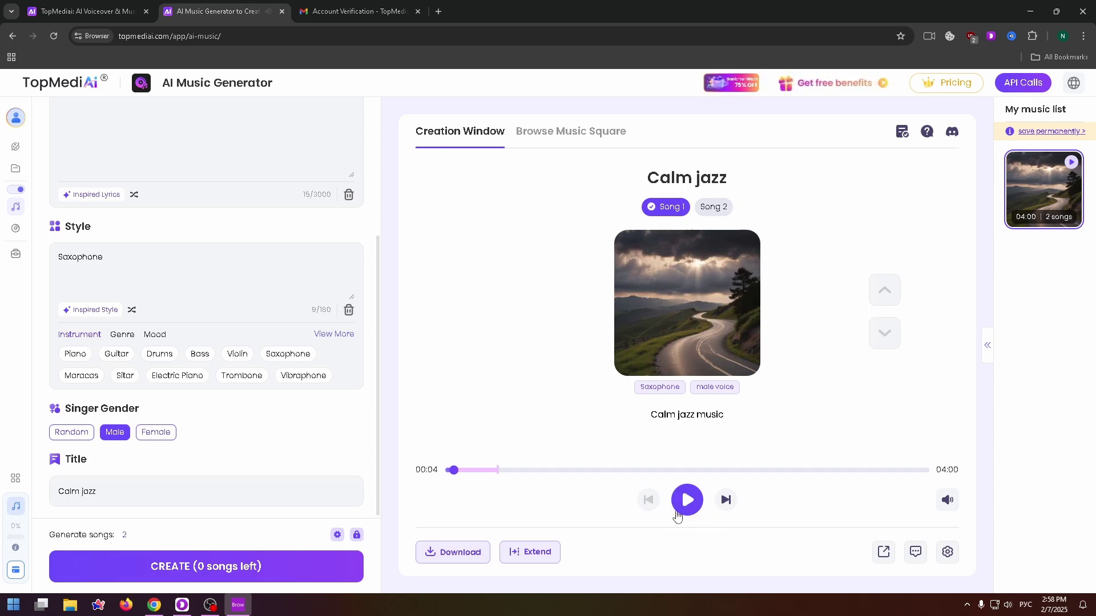
Step: Check the song's download options and bring up its extra options
click(453, 552)
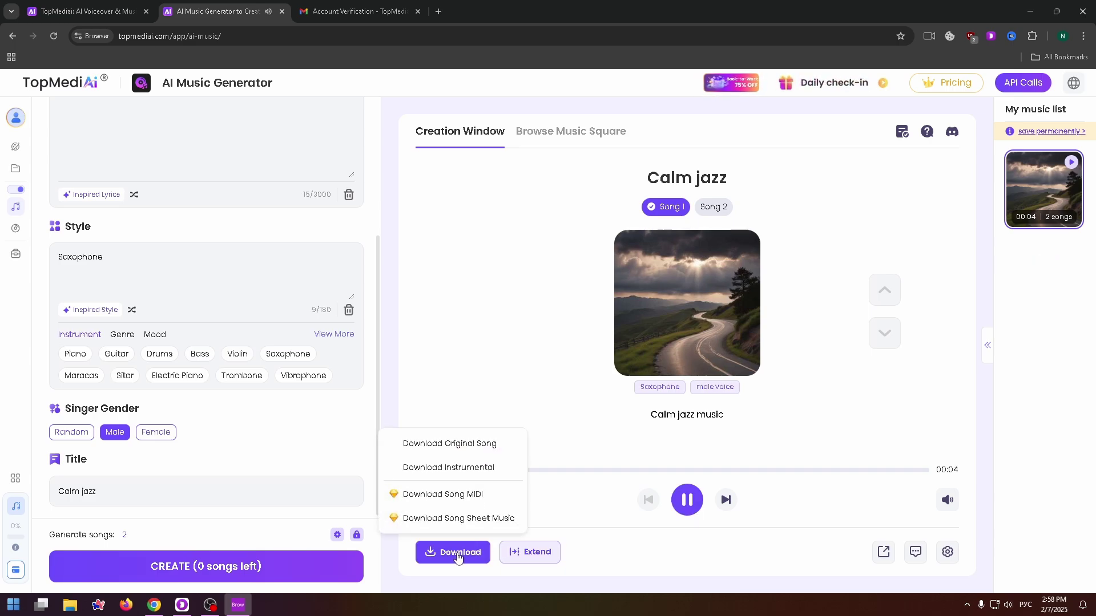
click(459, 556)
click(459, 552)
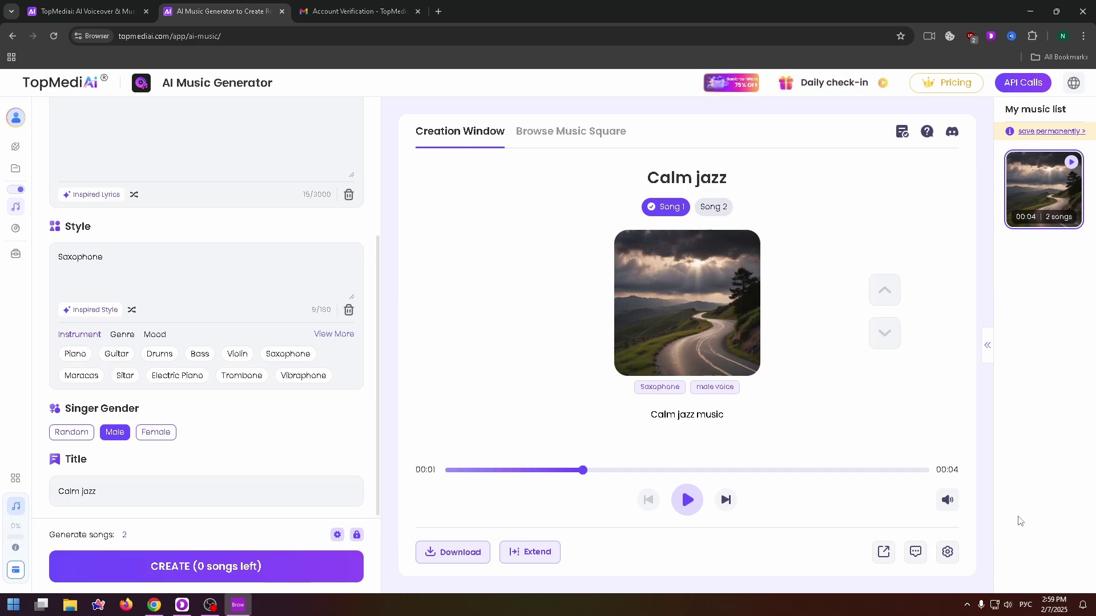
click(946, 551)
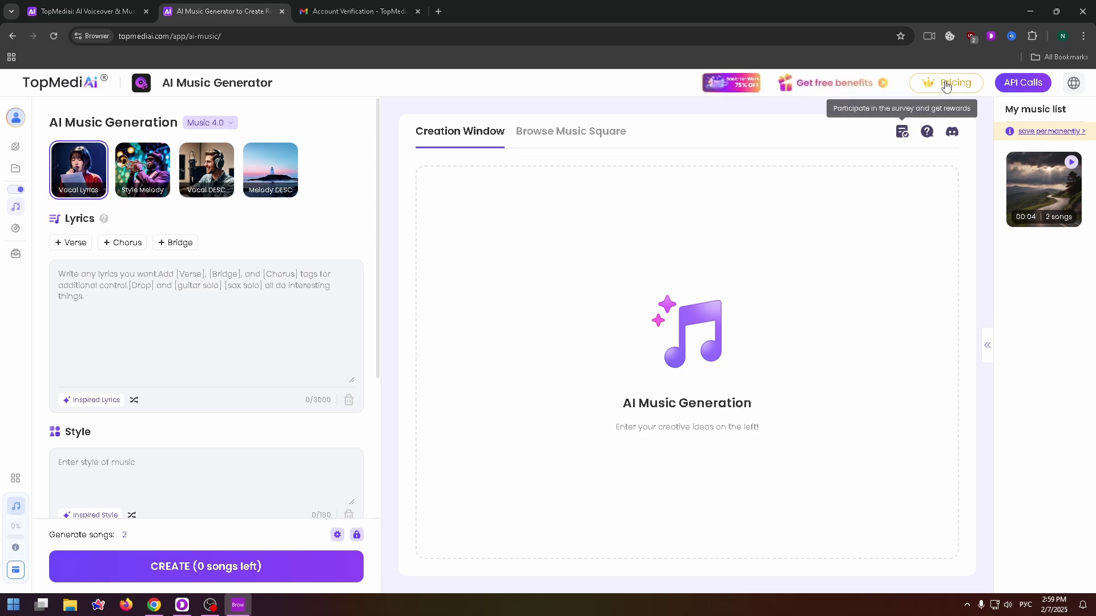
Step: Open Plan & Pricing and highlight the Starter daily price and Creator's $8.99 monthly price
click(901, 132)
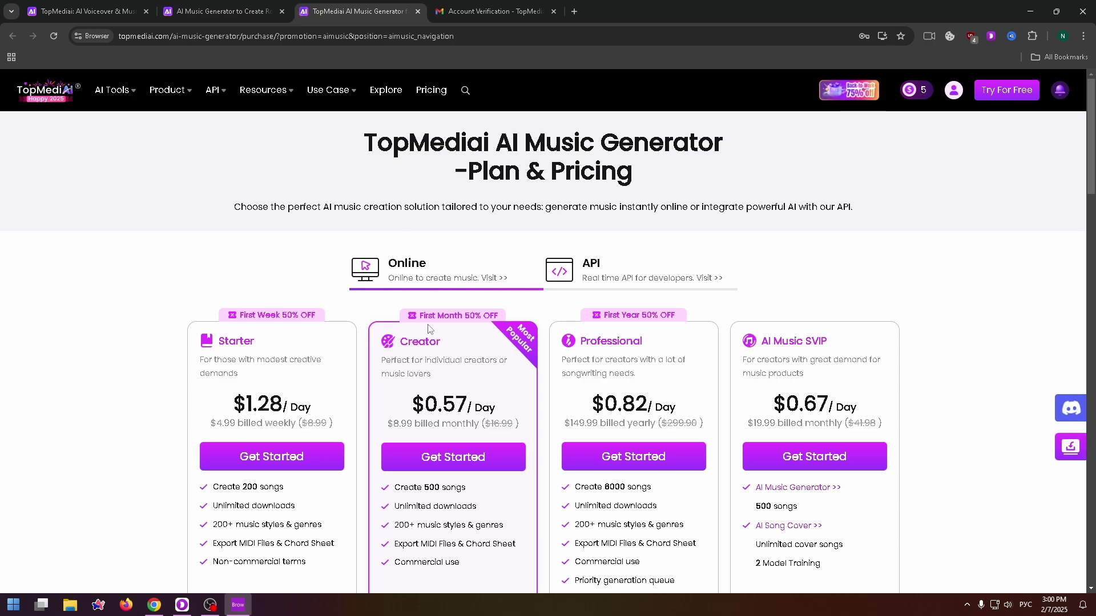
scroll(635, 309, down, 1)
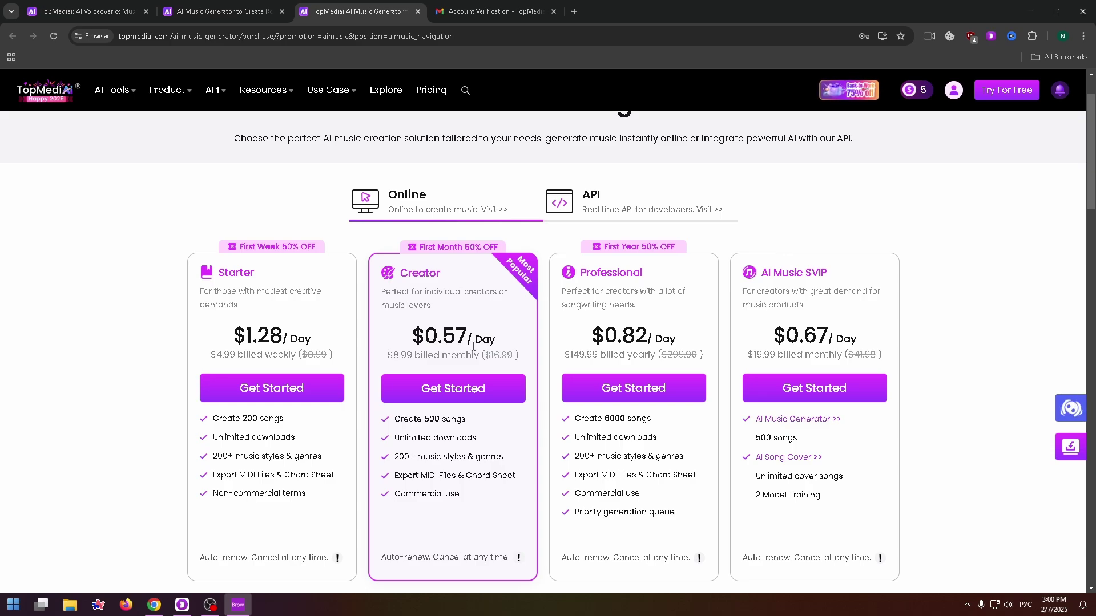
scroll(782, 256, down, 1)
double_click(266, 267)
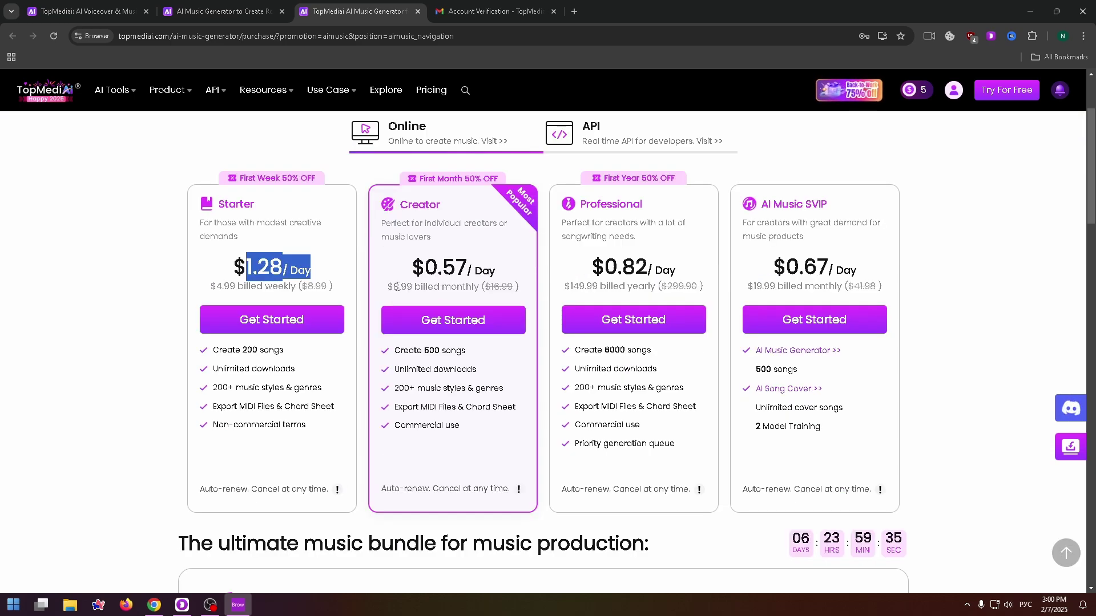
drag(389, 286, 421, 286)
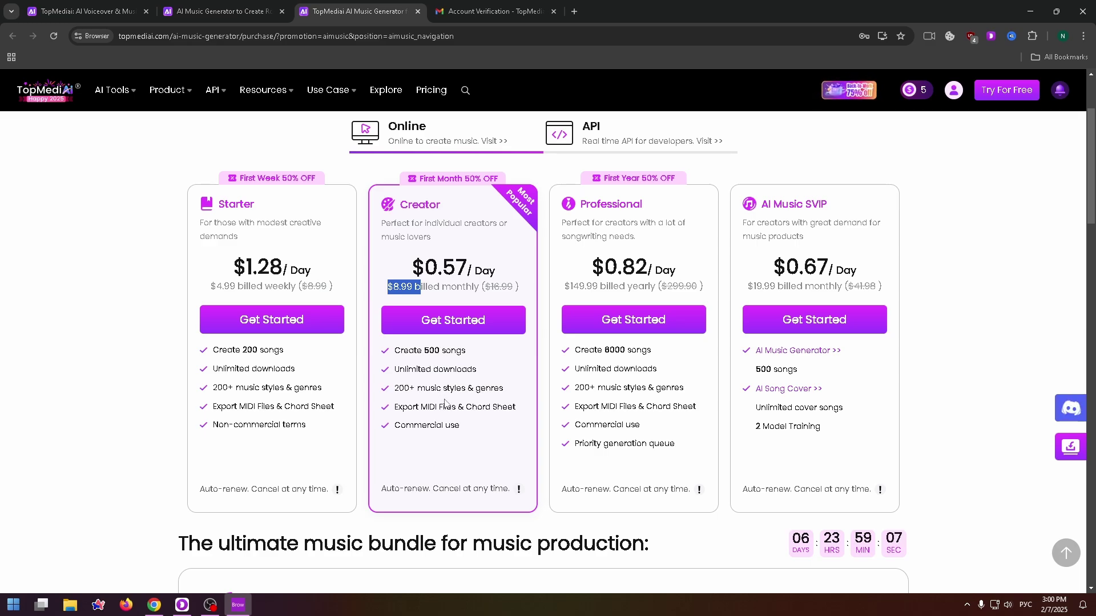
scroll(470, 388, up, 2)
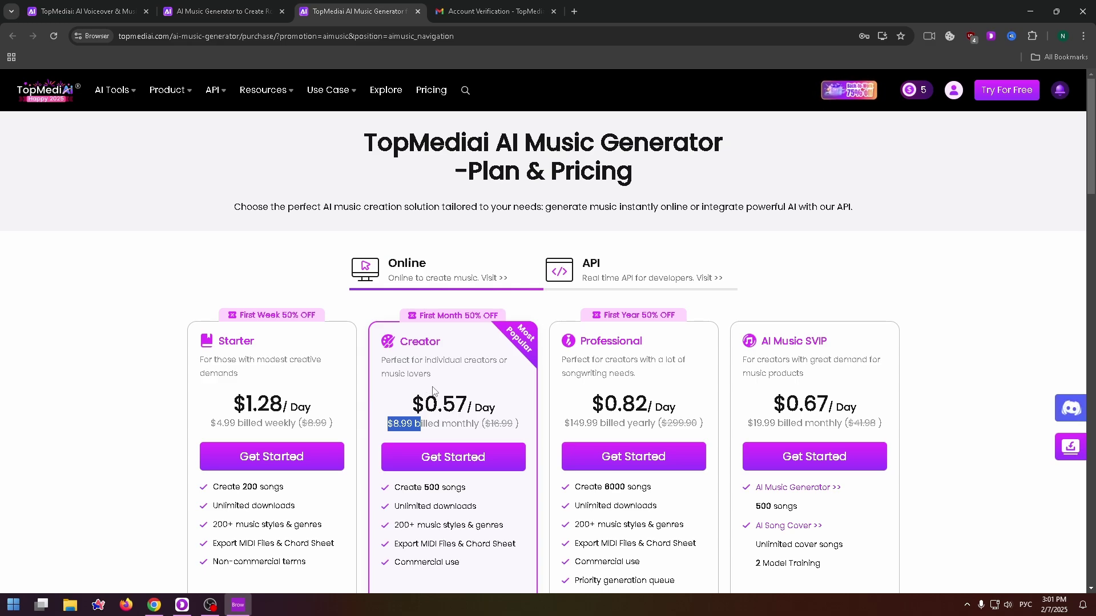
scroll(473, 387, down, 2)
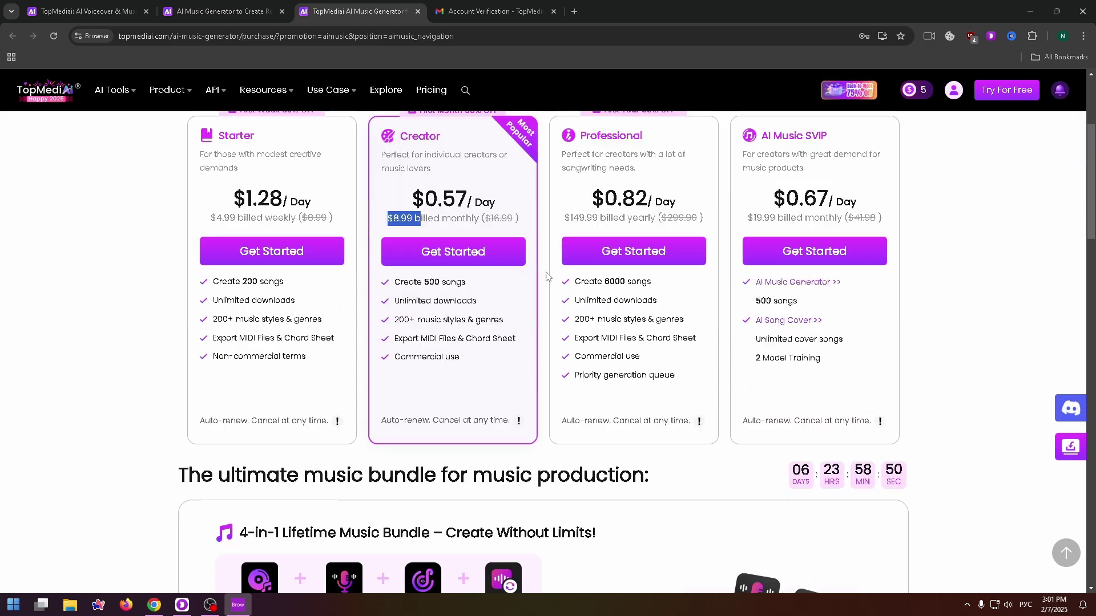
scroll(530, 332, up, 2)
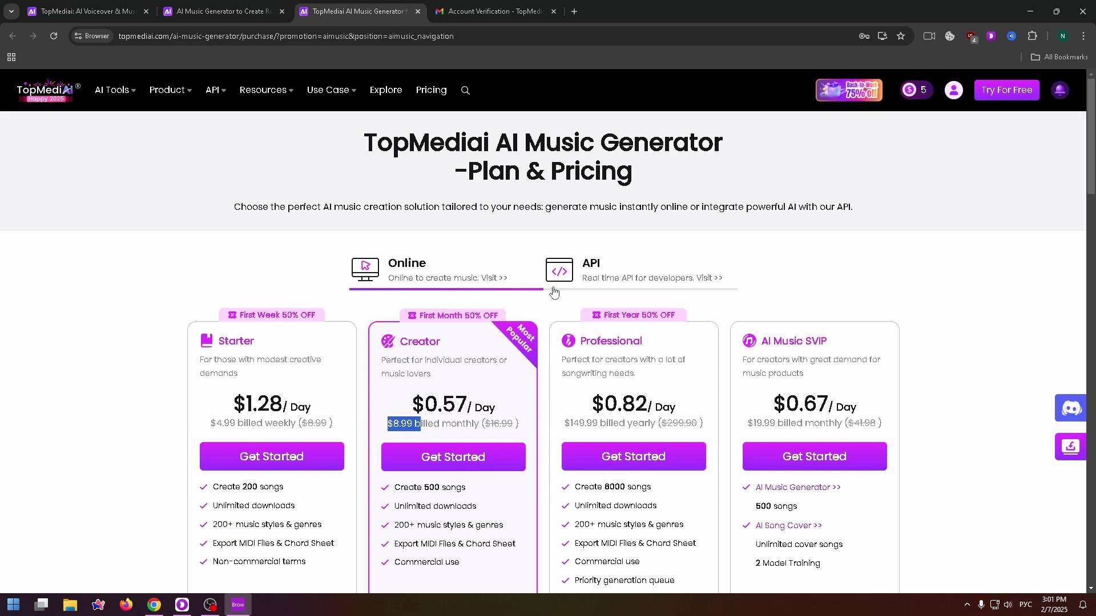